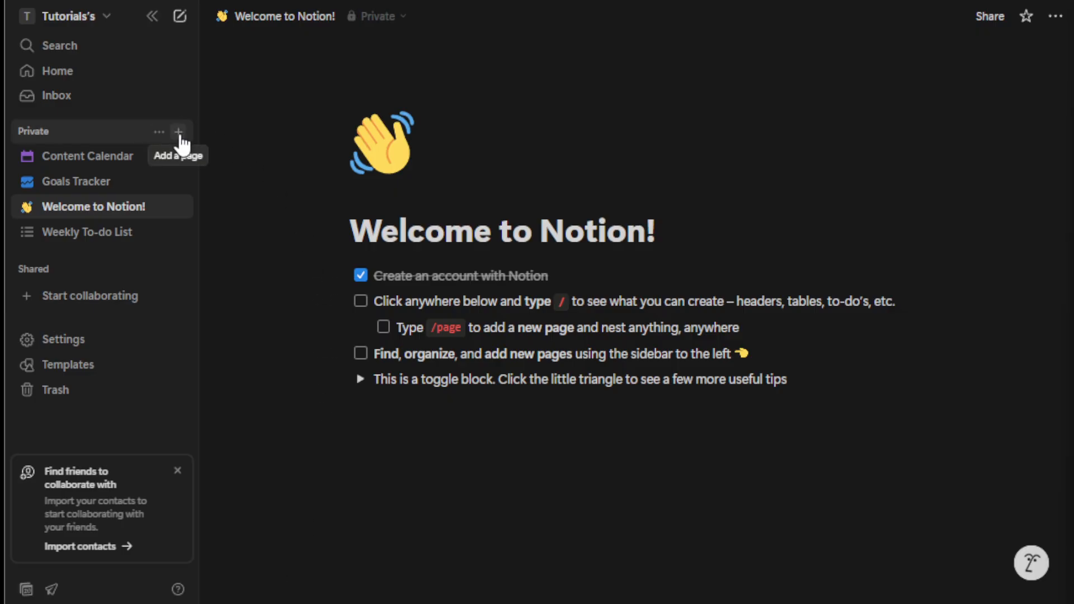
# Create a new private page and title it "Portfolio".
pyautogui.click(180, 136)
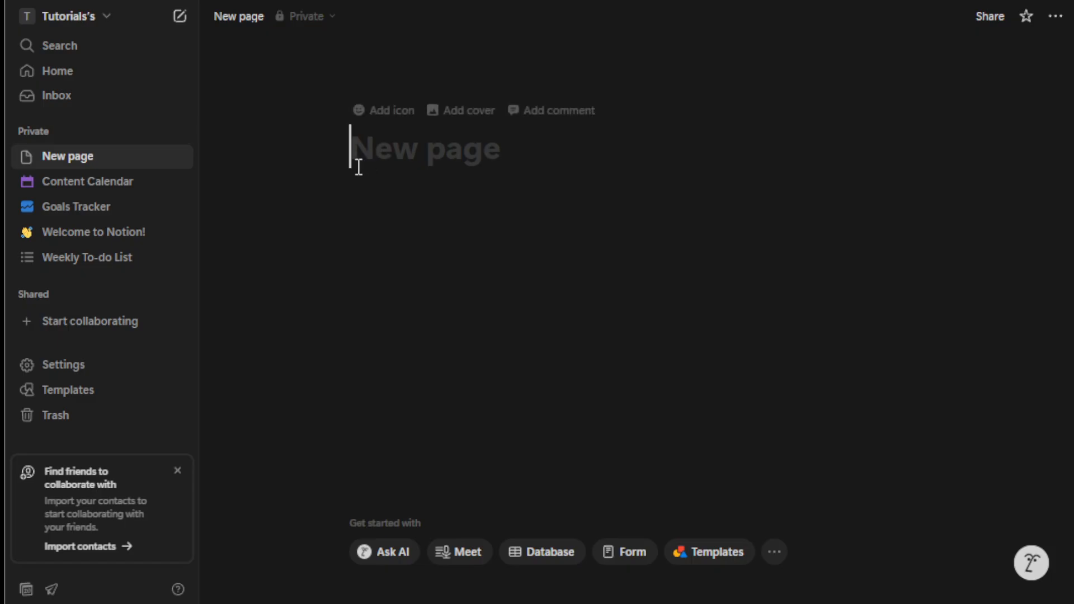
pyautogui.write('M')
pyautogui.press('BackSpace')
pyautogui.write('P')
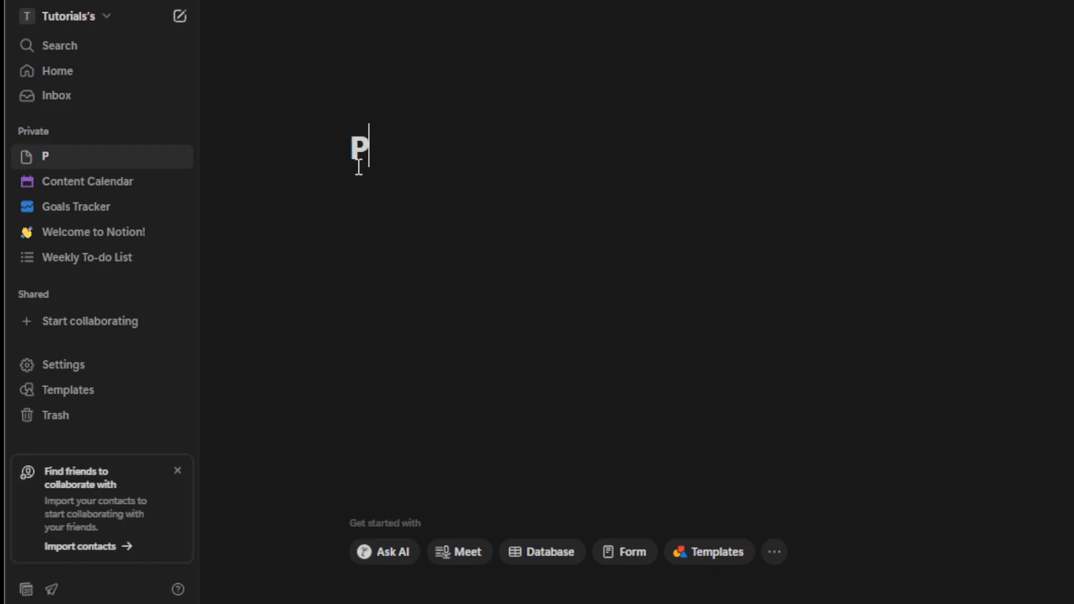
pyautogui.write('ortfolio')
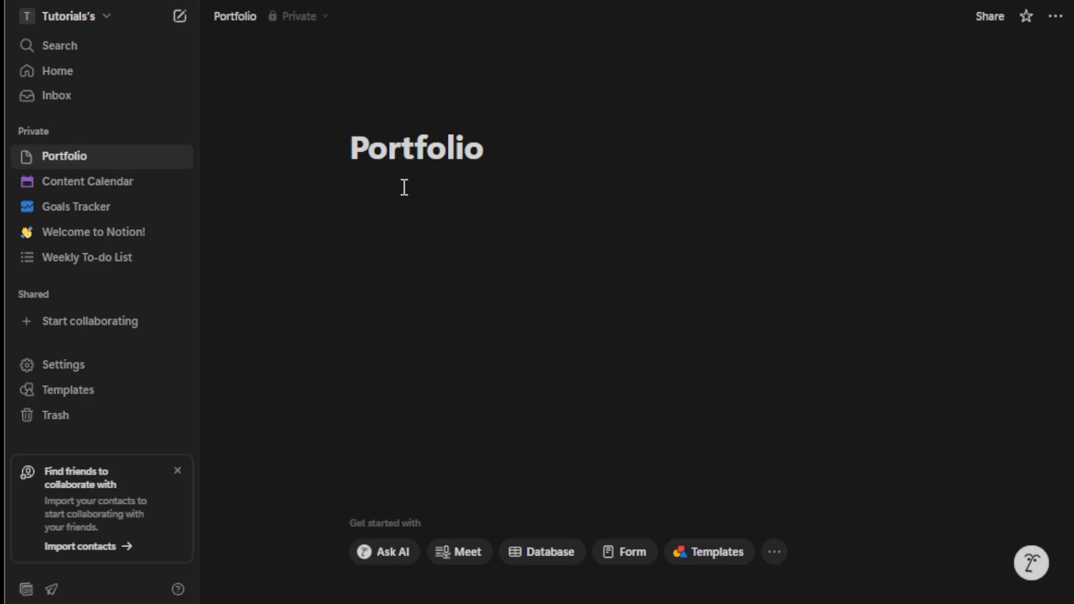
# Insert a gallery view database in the body of the Portfolio page and dismiss the database source choices.
pyautogui.click(489, 238)
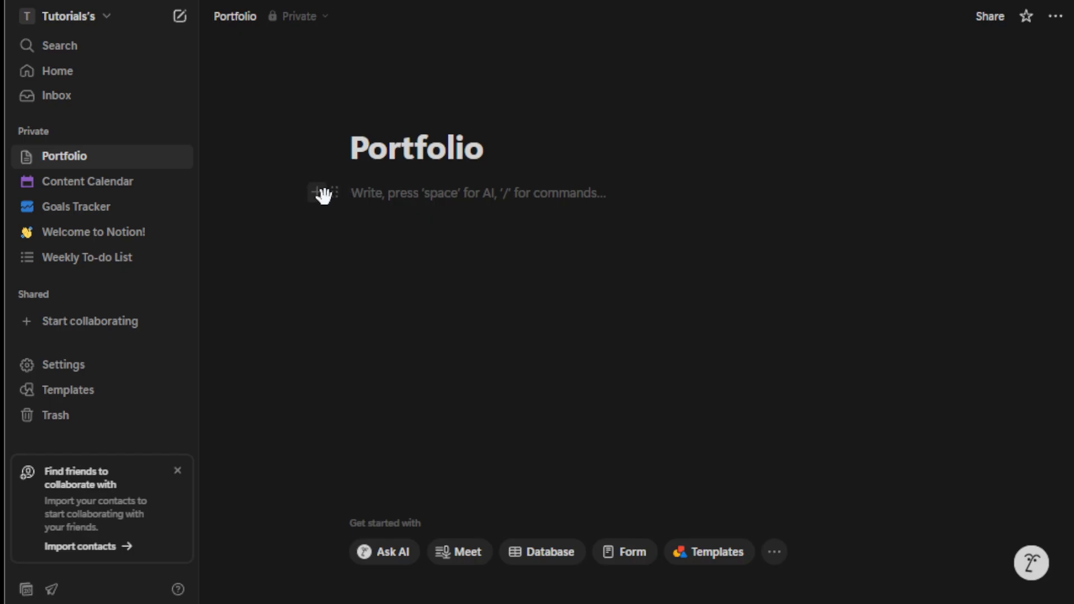
pyautogui.click(316, 194)
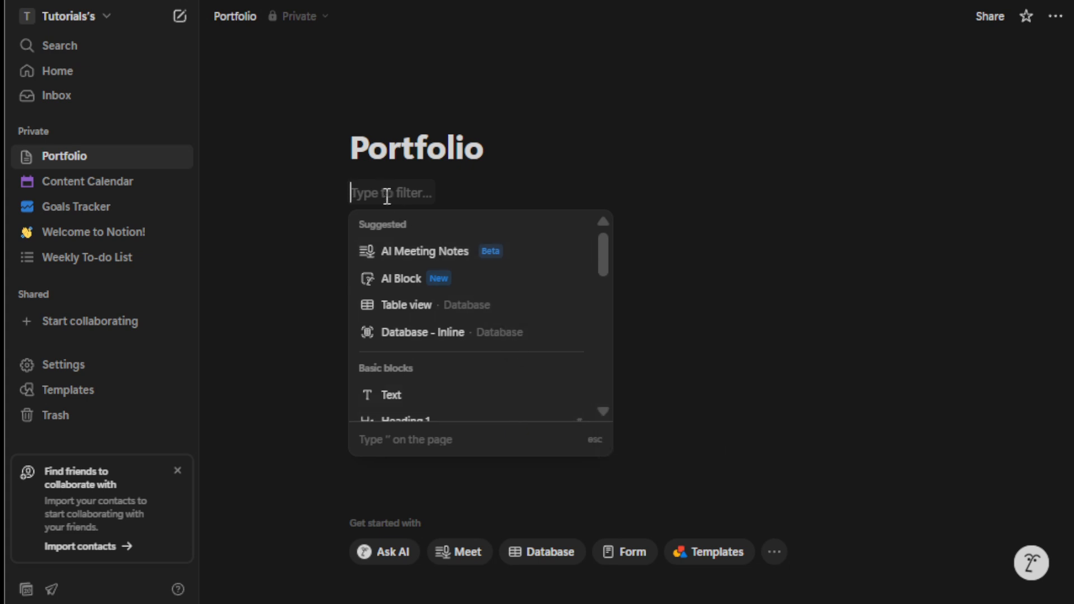
pyautogui.press('Escape')
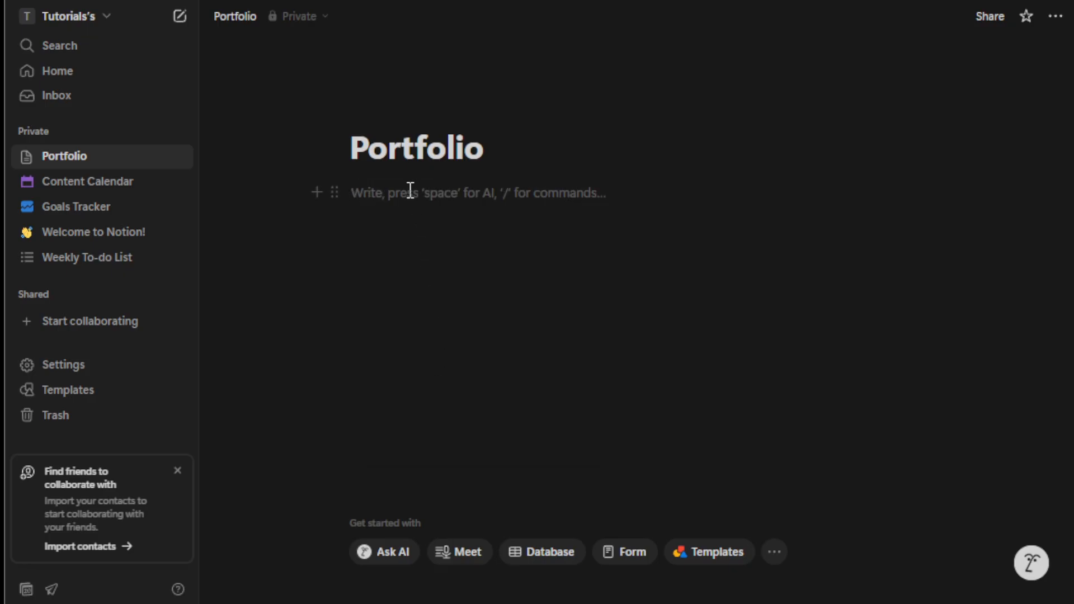
pyautogui.write('/ga')
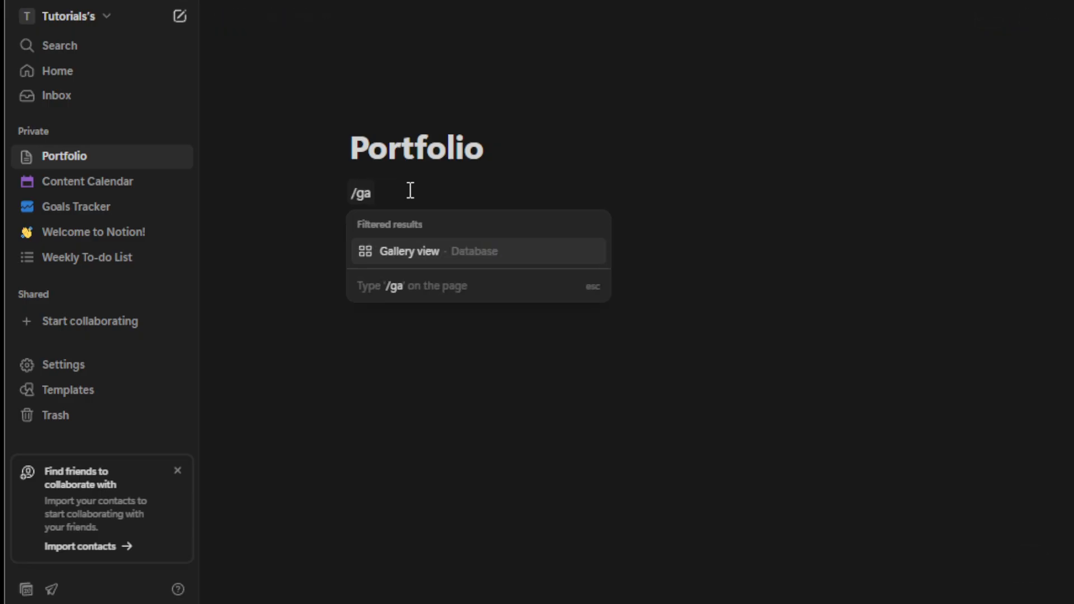
pyautogui.click(438, 253)
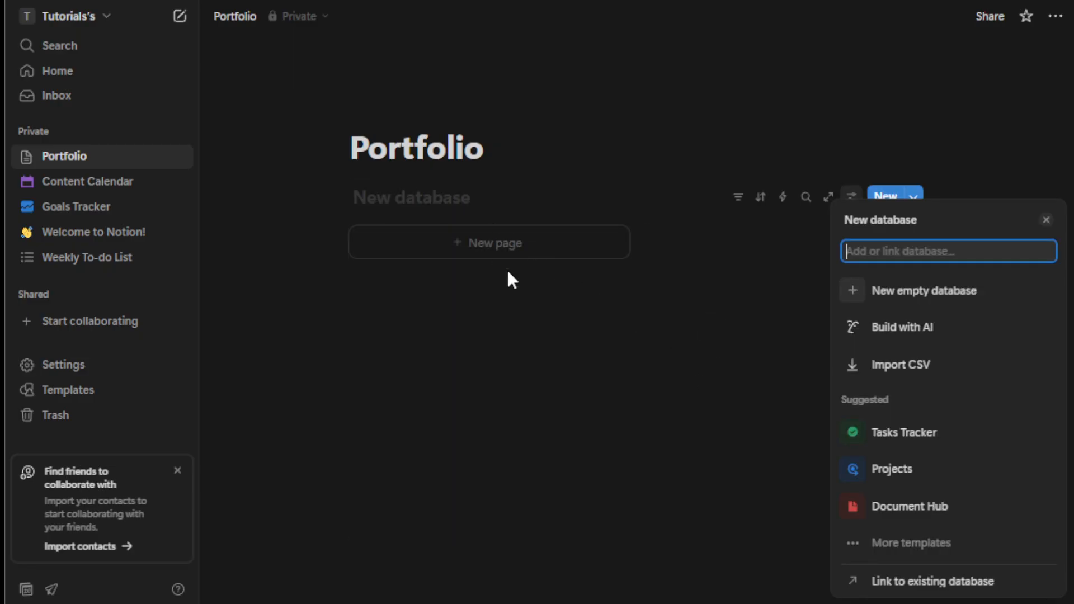
pyautogui.click(538, 289)
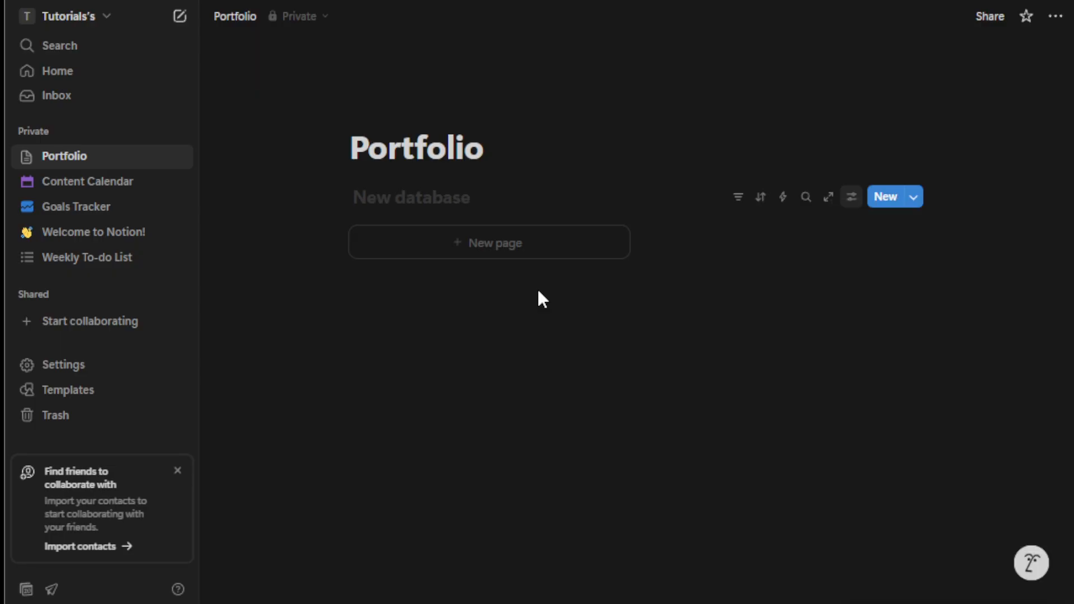
# Add four blank untitled pages as cards in the gallery database, returning to the gallery each time.
pyautogui.click(508, 258)
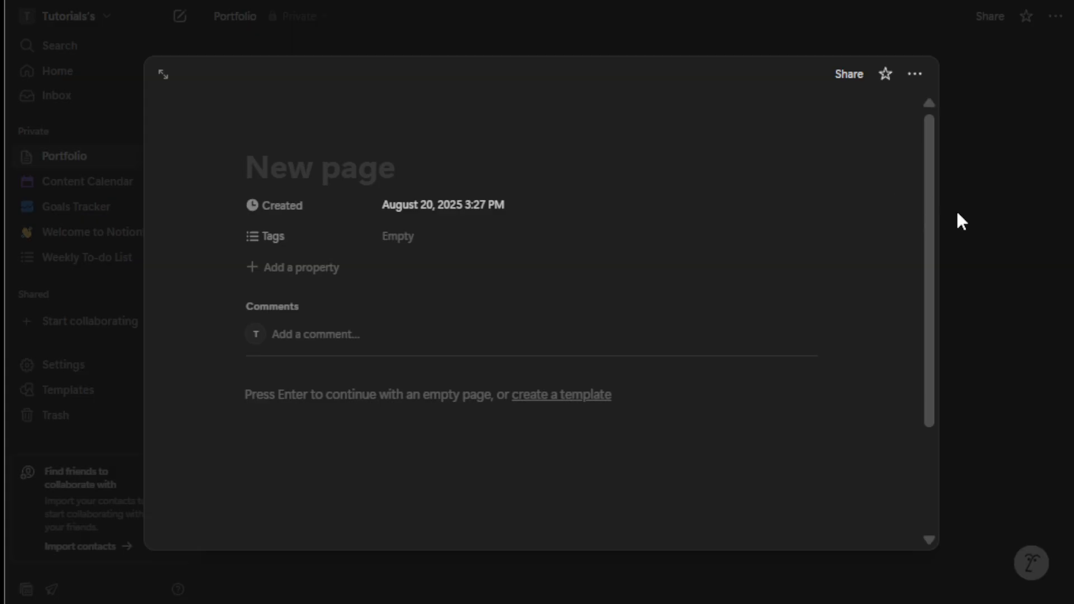
pyautogui.click(997, 244)
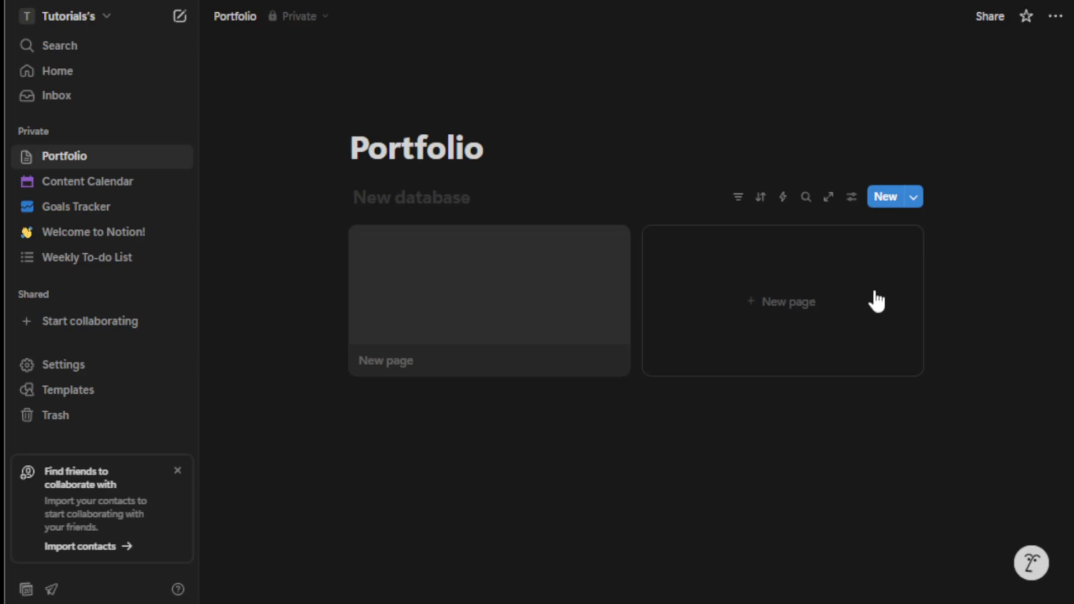
pyautogui.click(780, 317)
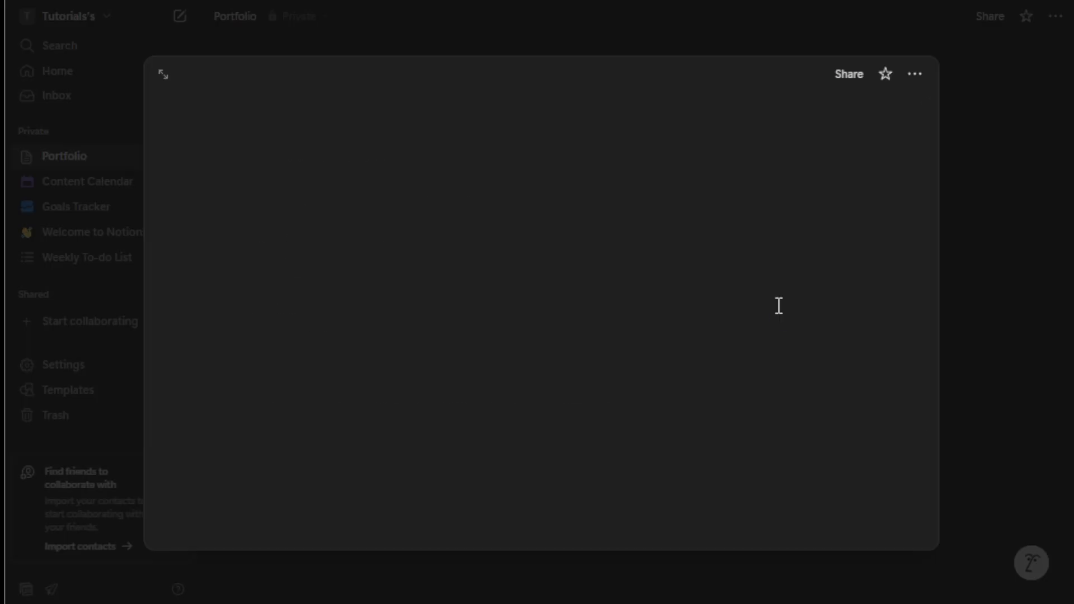
pyautogui.click(988, 291)
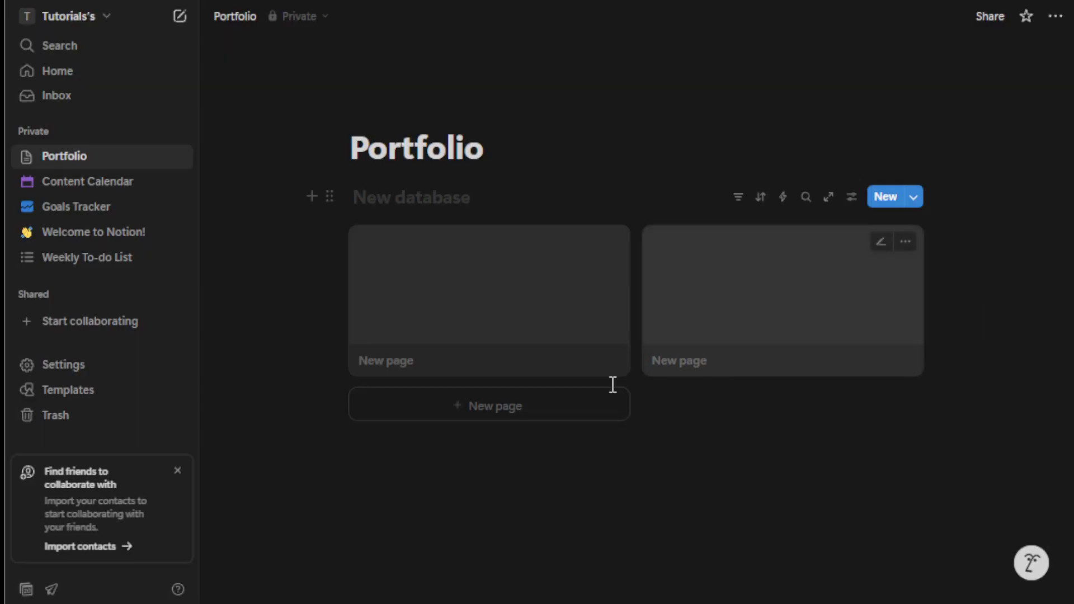
pyautogui.click(552, 415)
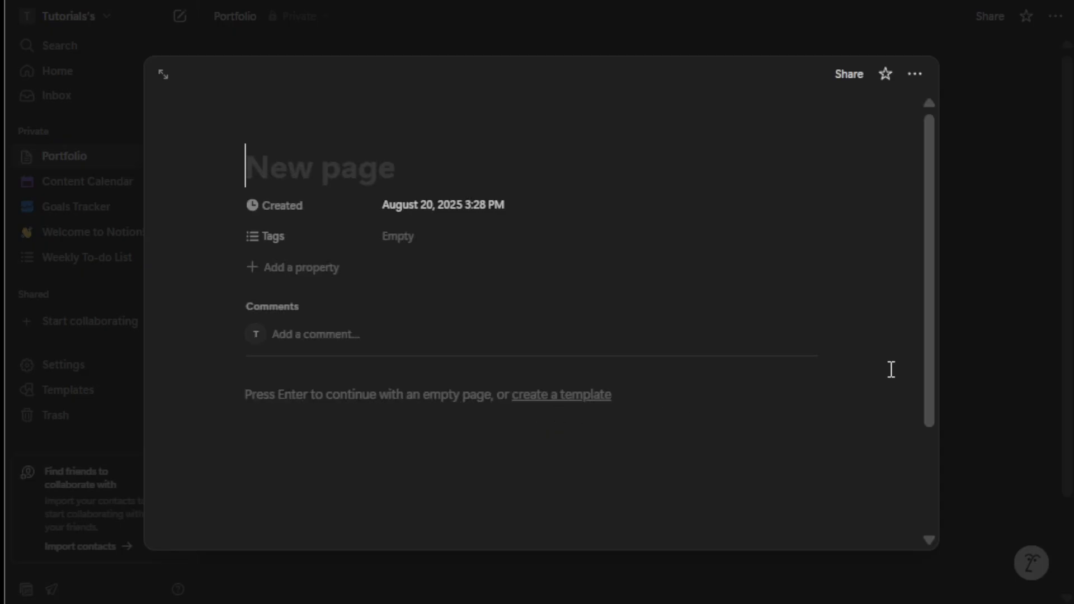
pyautogui.click(977, 308)
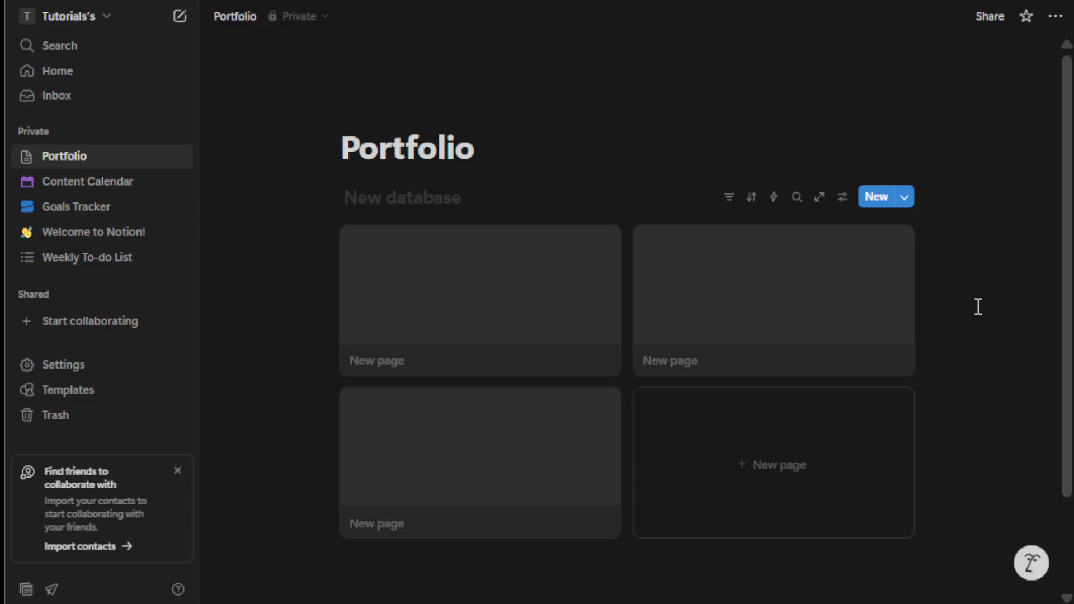
pyautogui.click(770, 465)
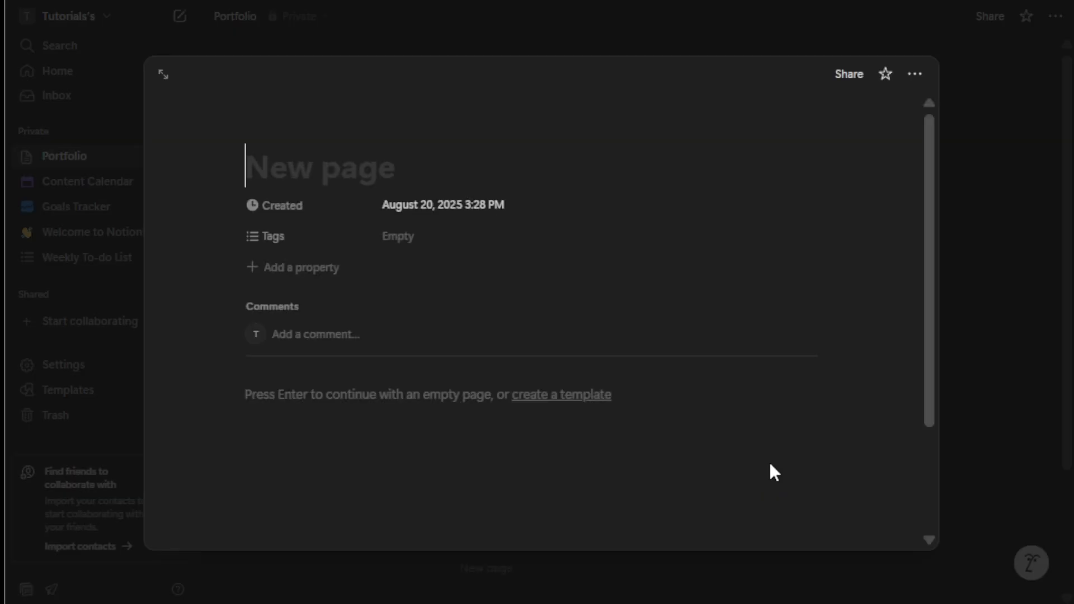
pyautogui.click(978, 318)
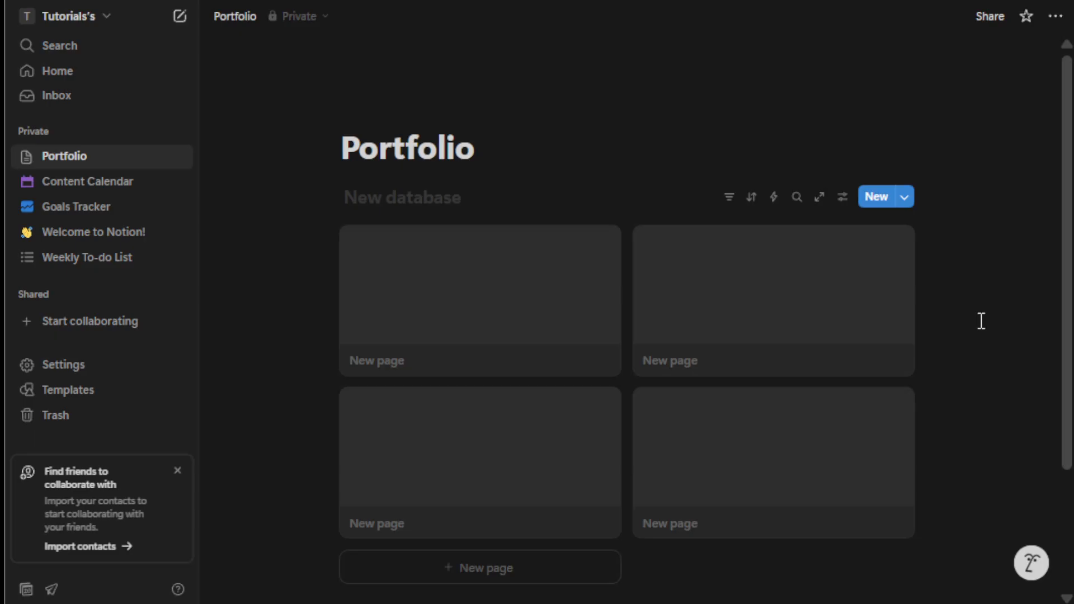
# Title the first gallery card "Project #1".
pyautogui.click(583, 320)
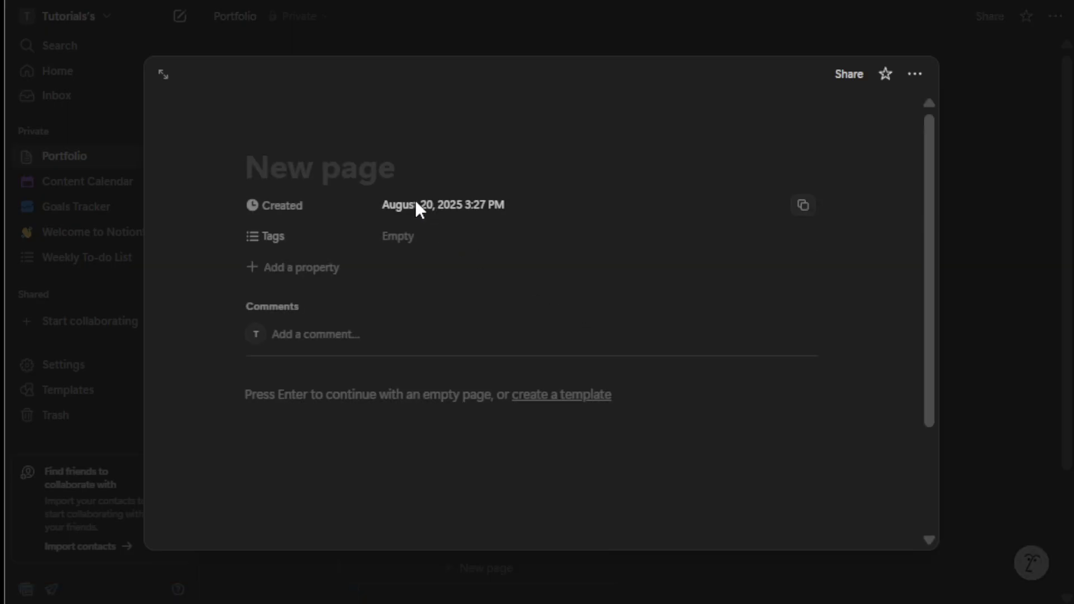
pyautogui.write('Project ')
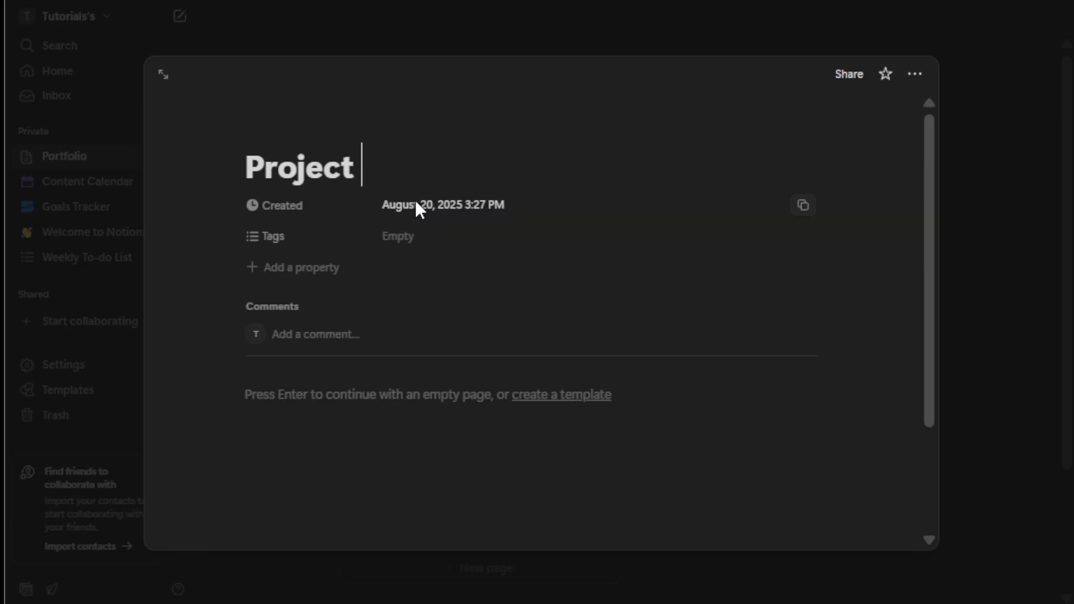
pyautogui.write('#1')
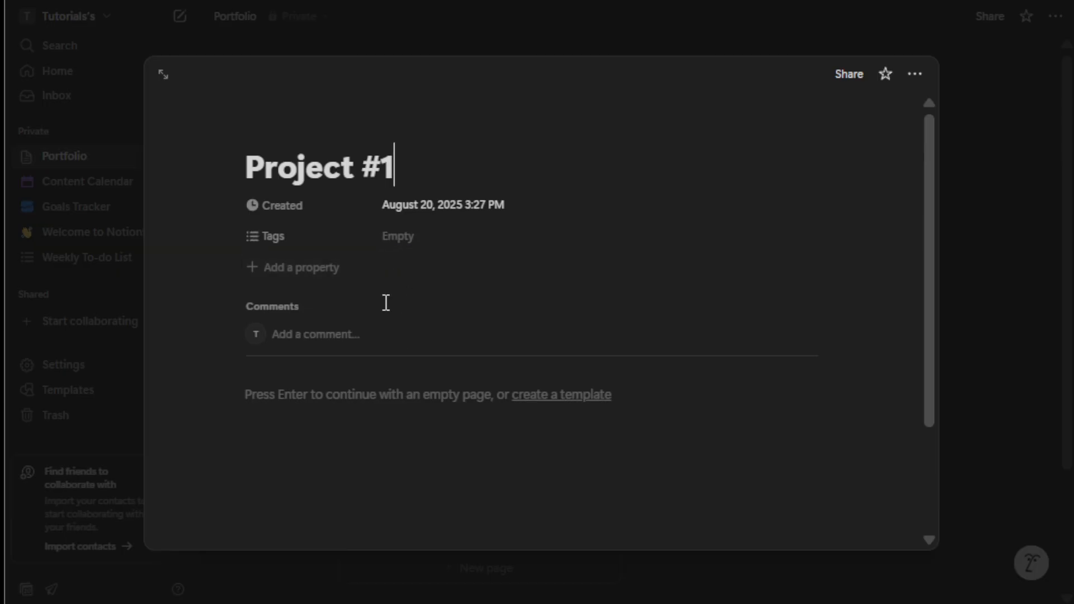
# Add a property named "image" of type Files & media to the Project #1 page.
pyautogui.click(307, 279)
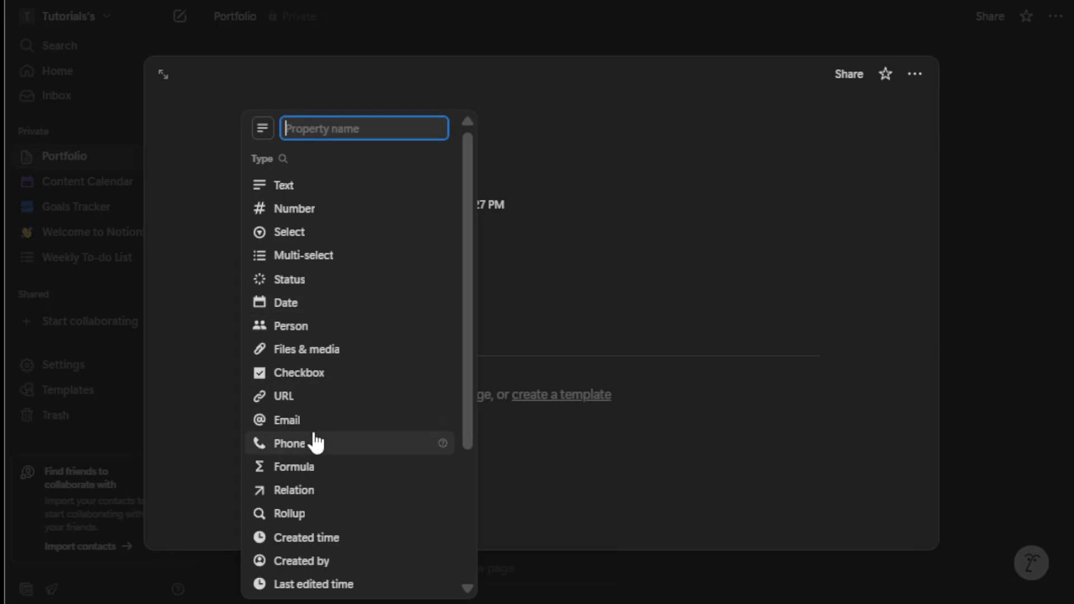
pyautogui.scroll(-3, 316, 440)
pyautogui.scroll(-1, 315, 440)
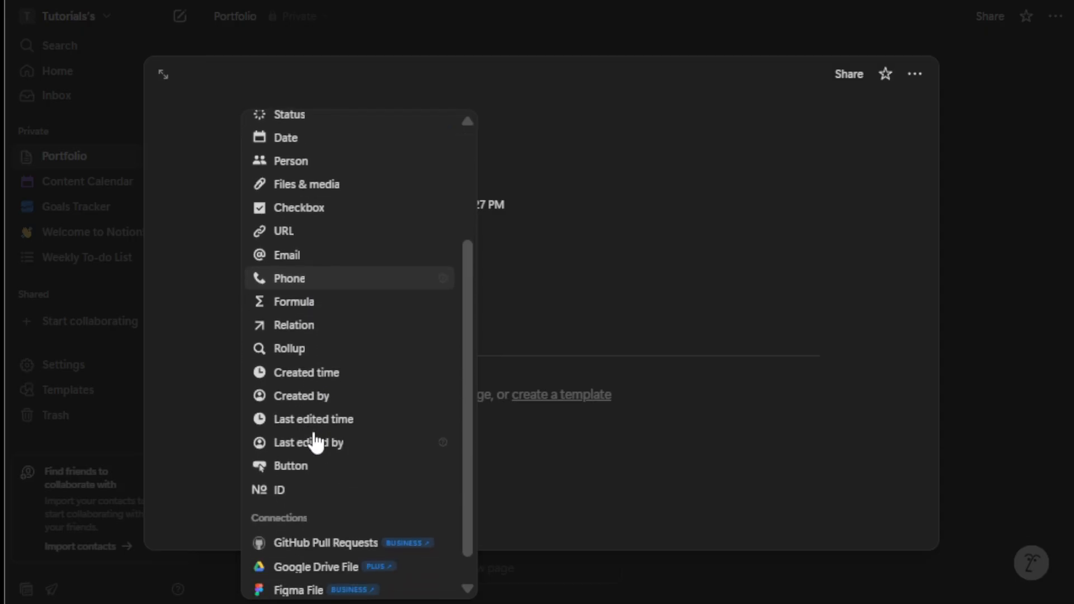
pyautogui.scroll(-1, 316, 441)
pyautogui.scroll(4, 316, 443)
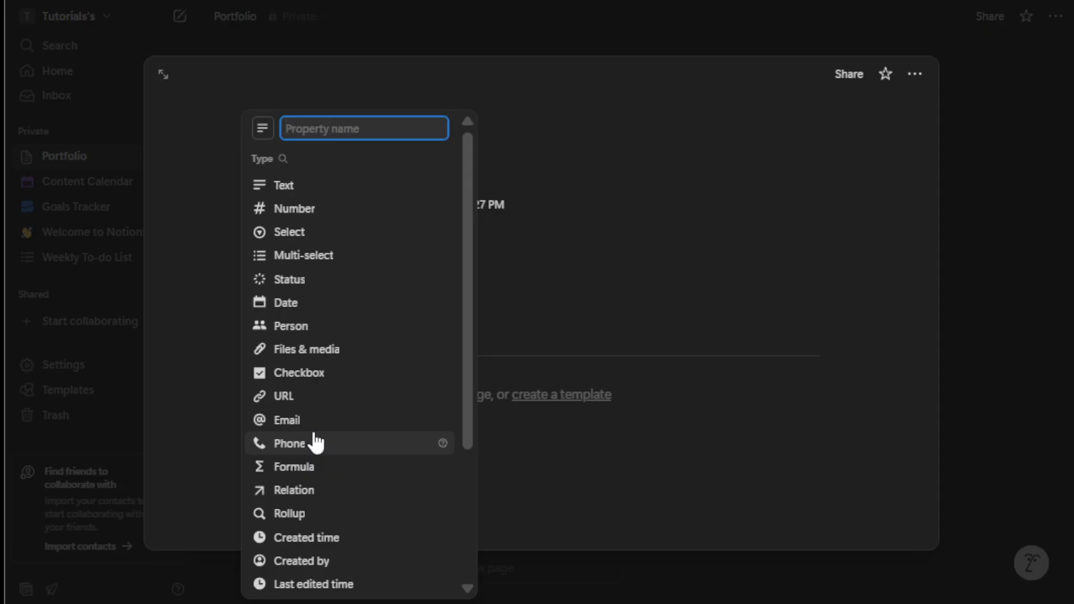
pyautogui.write('image')
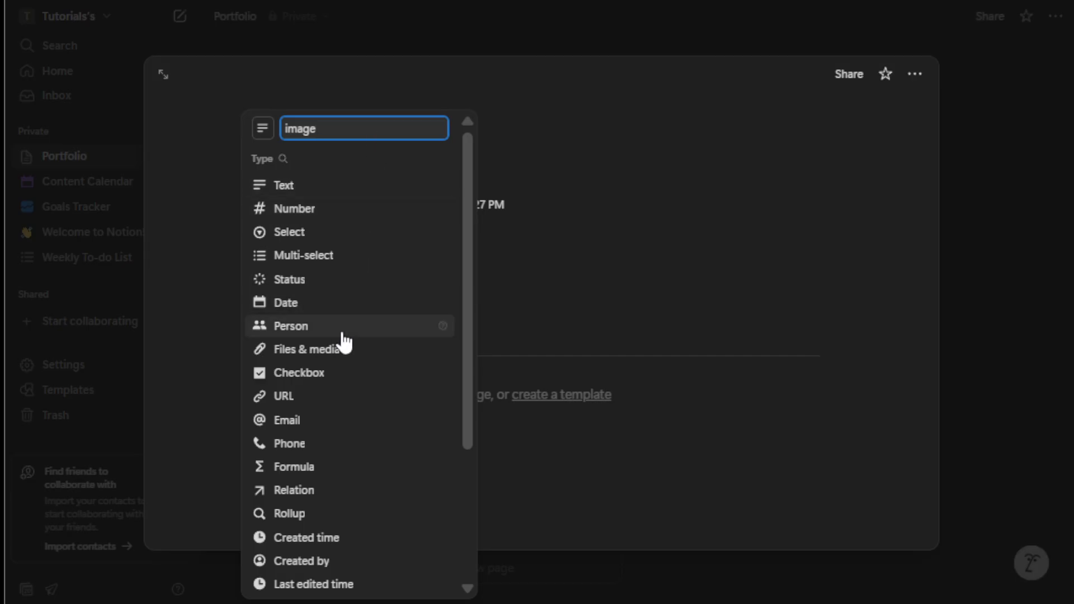
pyautogui.click(343, 350)
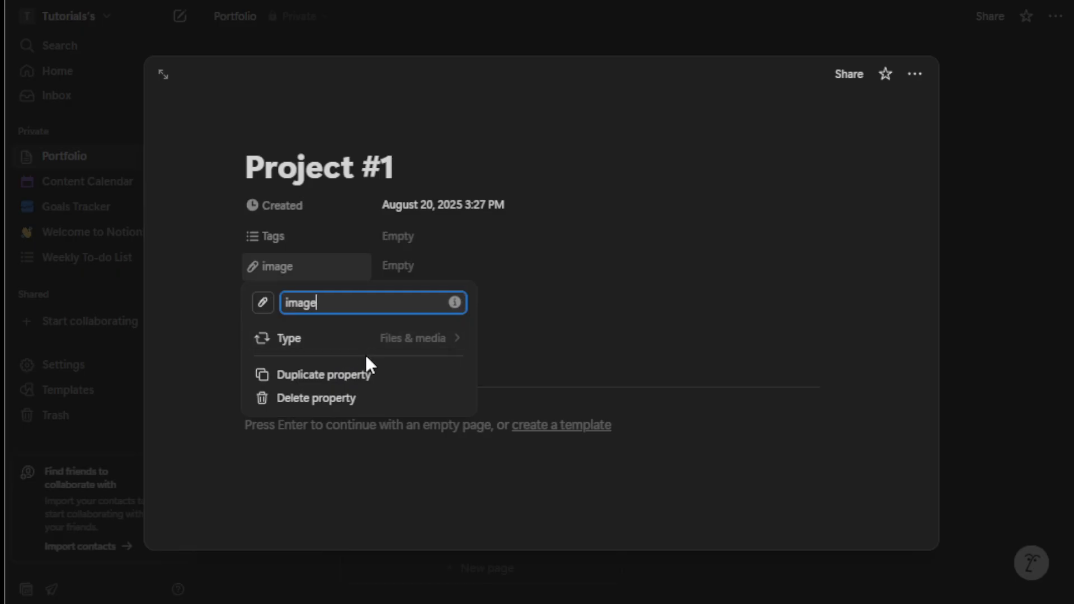
pyautogui.click(368, 345)
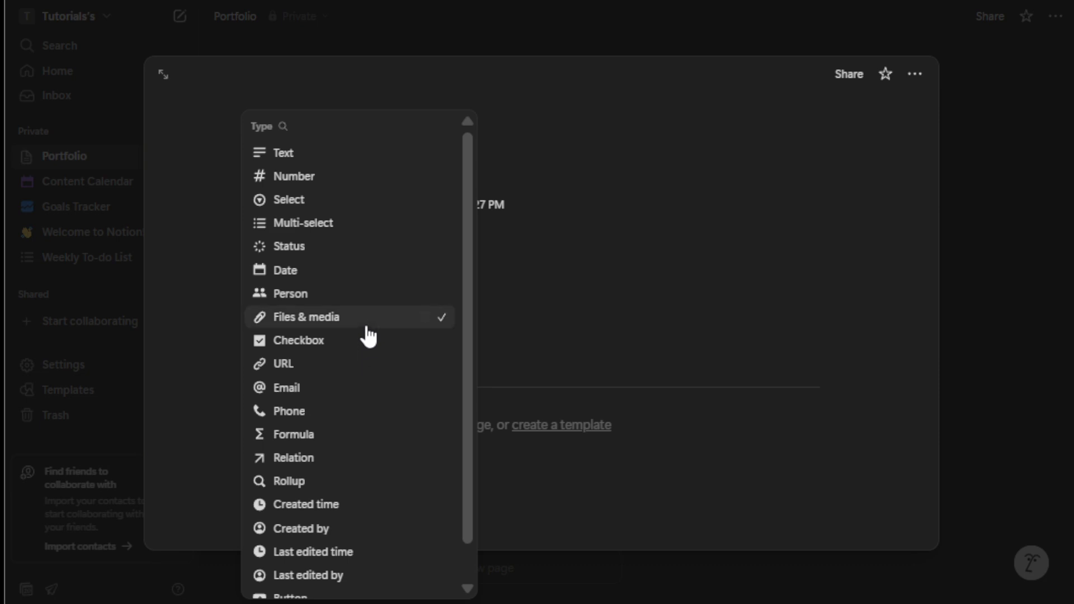
pyautogui.click(365, 320)
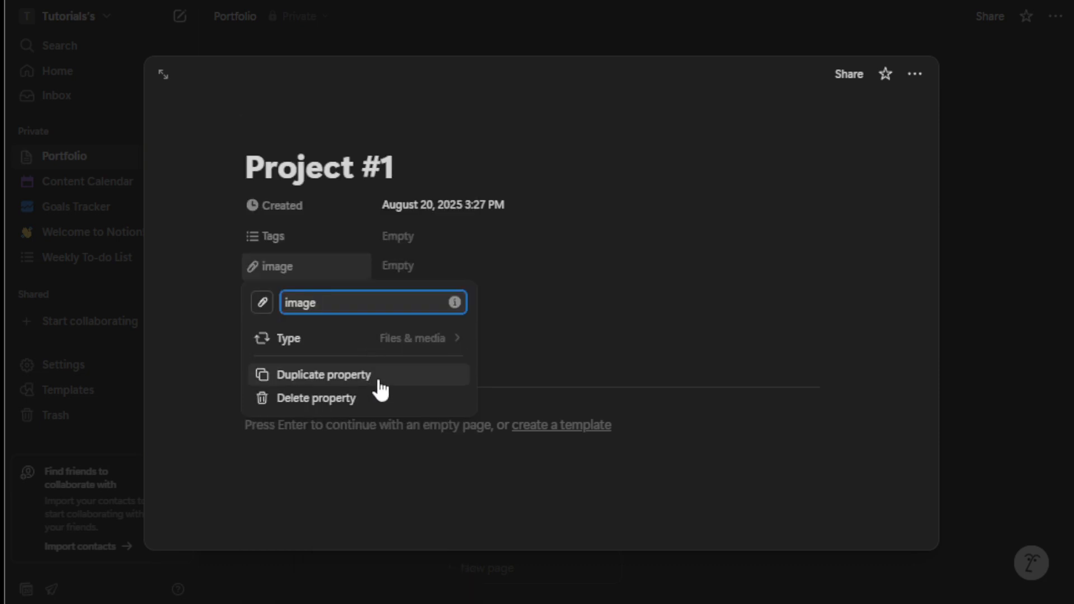
pyautogui.click(679, 326)
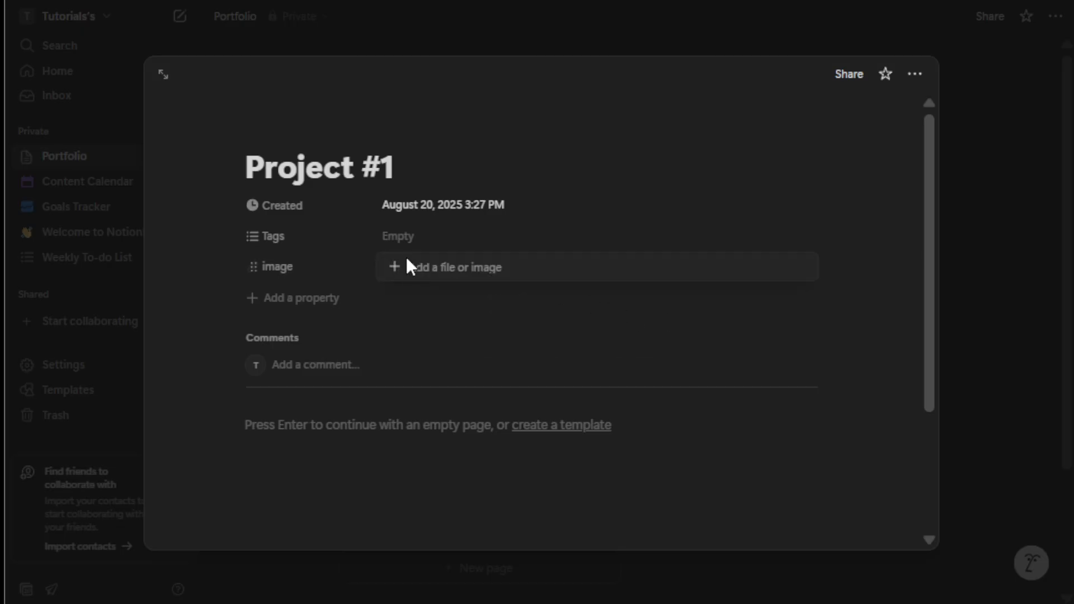
# Examine the image property's file upload choices and the Tags option list in Project #1, and return to the gallery.
pyautogui.click(408, 260)
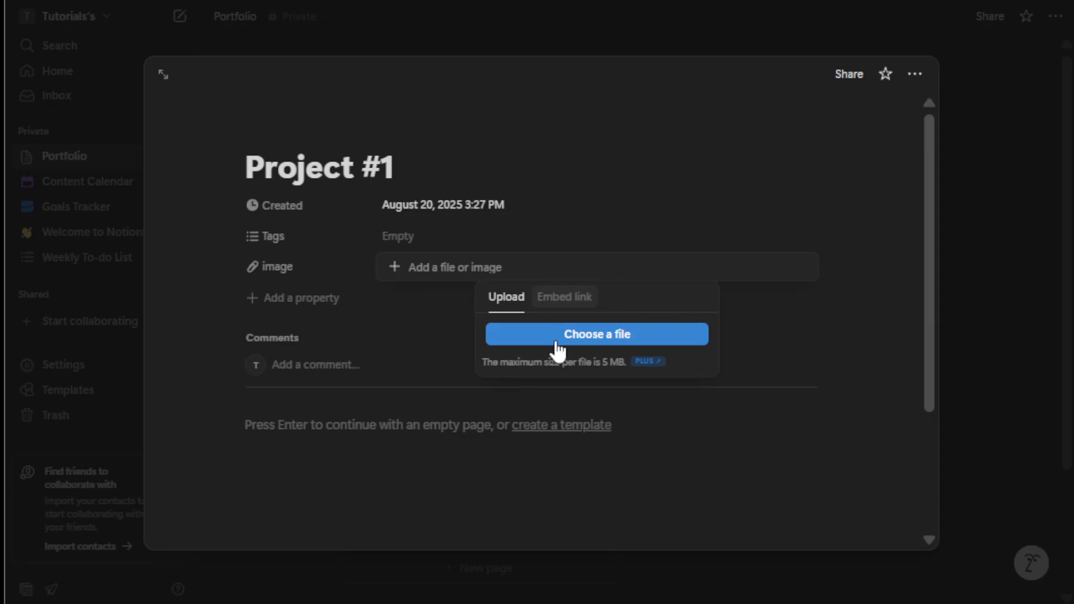
pyautogui.click(1002, 295)
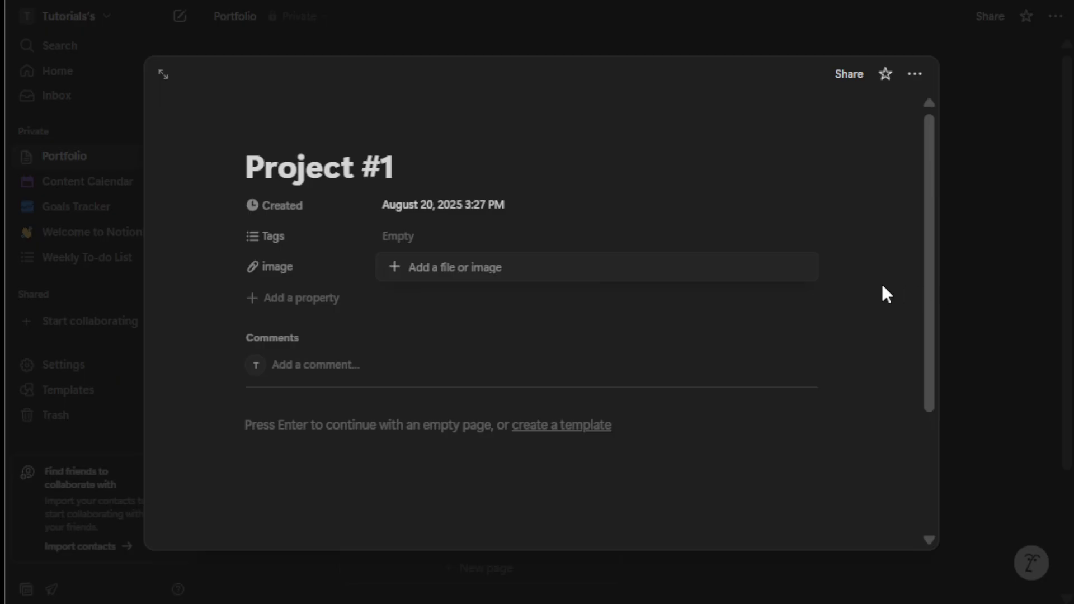
pyautogui.click(395, 244)
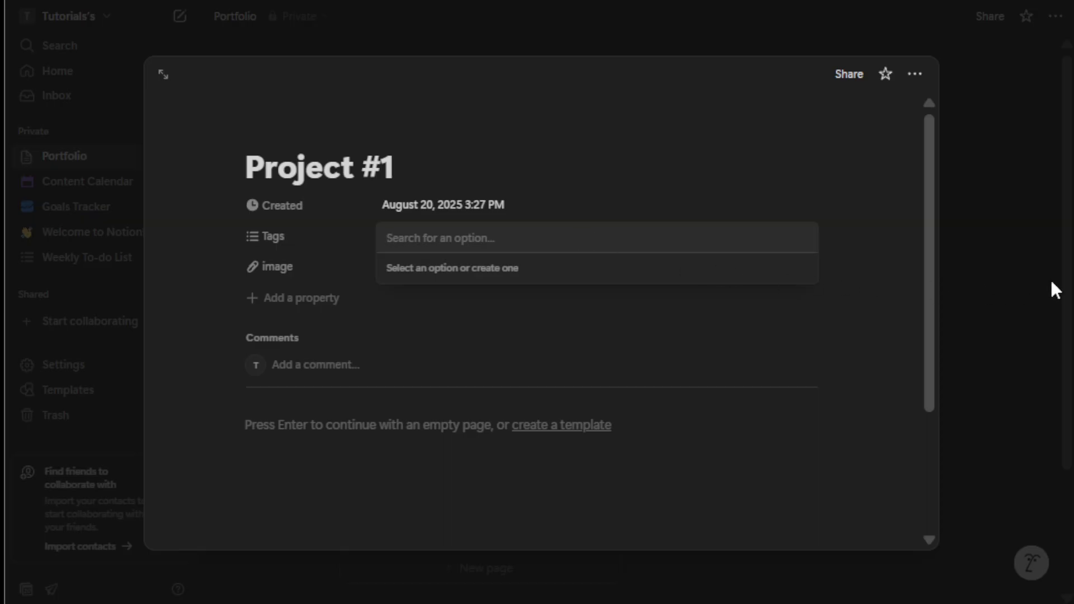
pyautogui.click(995, 273)
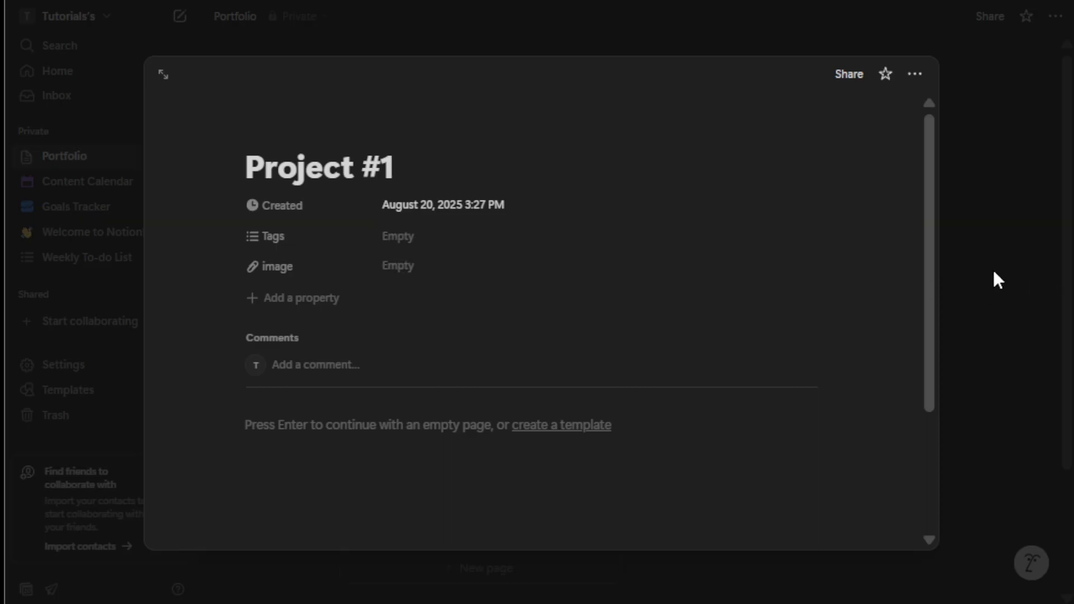
pyautogui.click(978, 119)
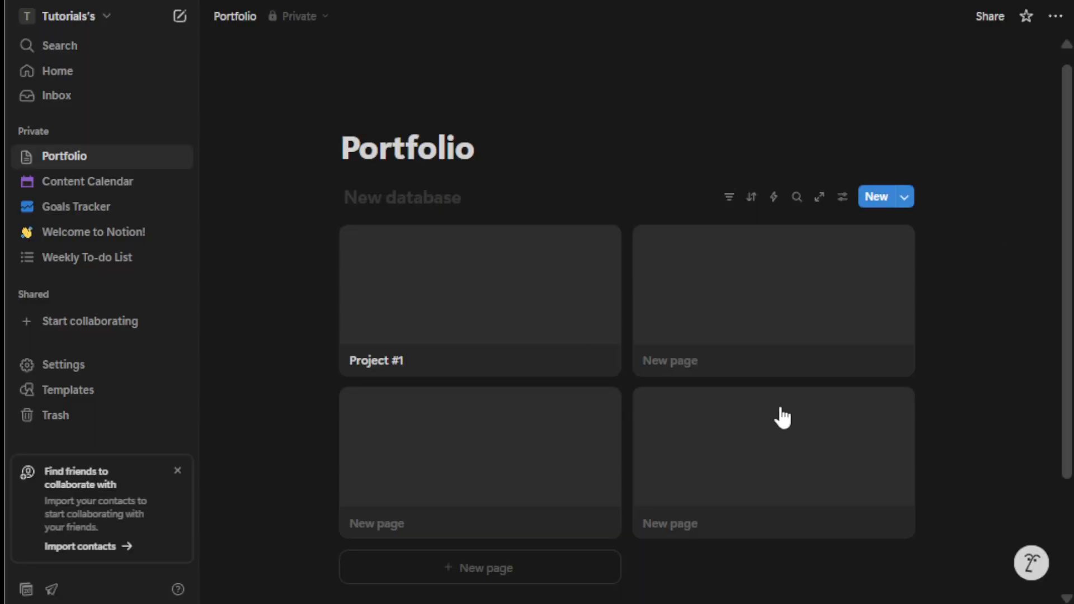
pyautogui.scroll(-3, 780, 414)
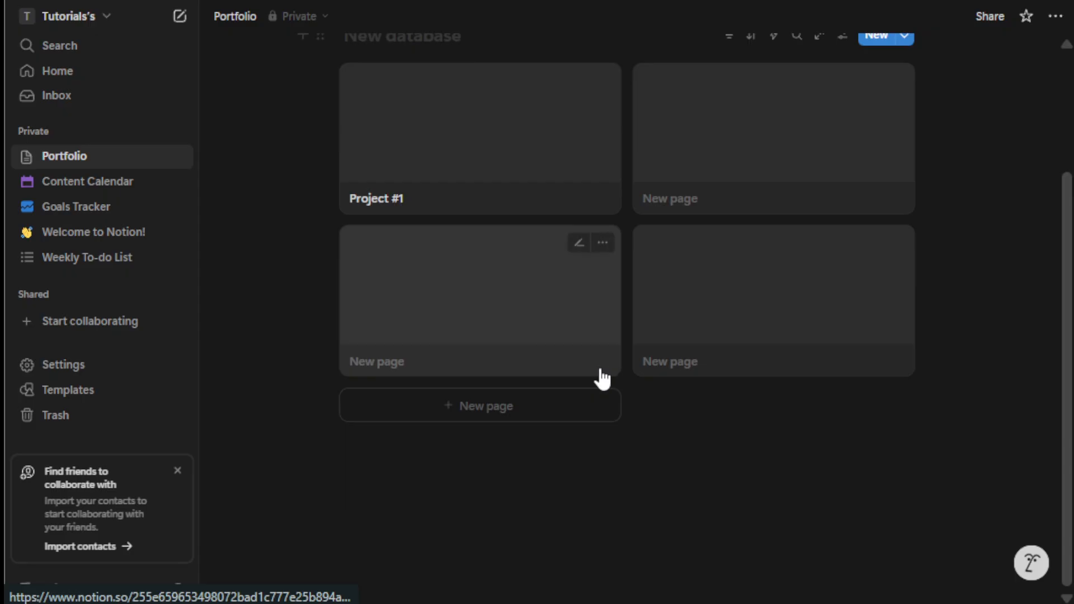
pyautogui.scroll(3, 643, 388)
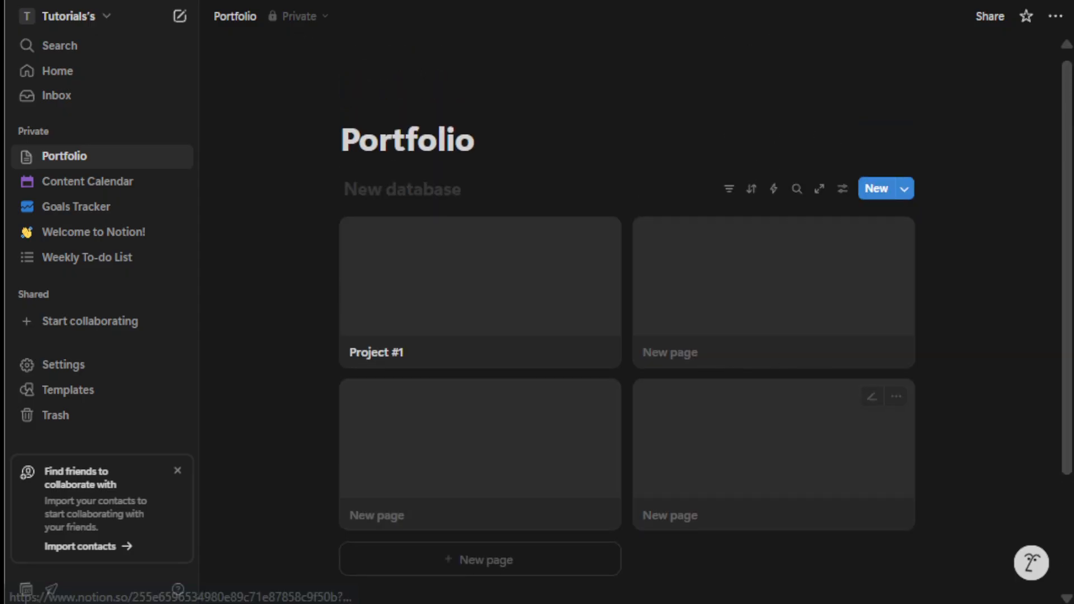